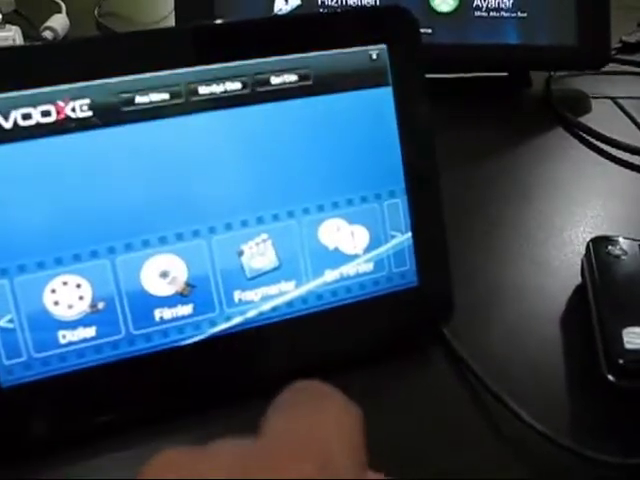
click(165, 290)
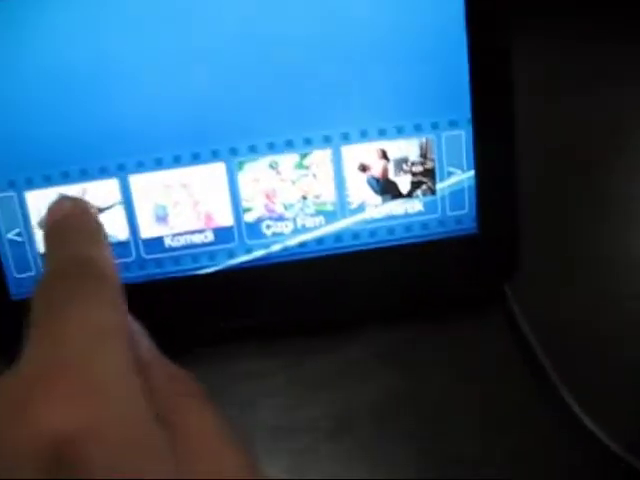
click(62, 212)
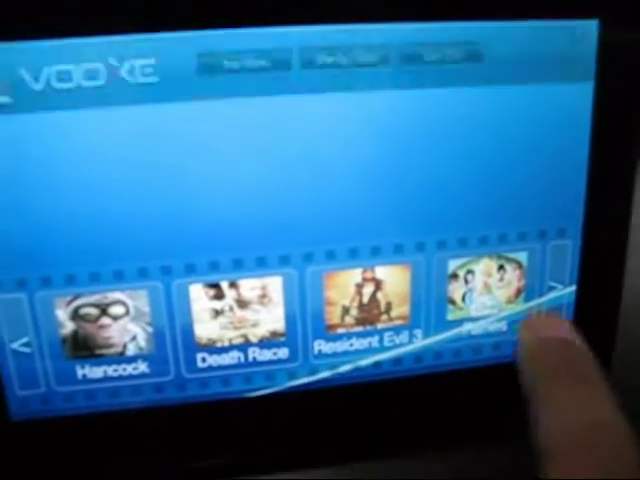
click(487, 295)
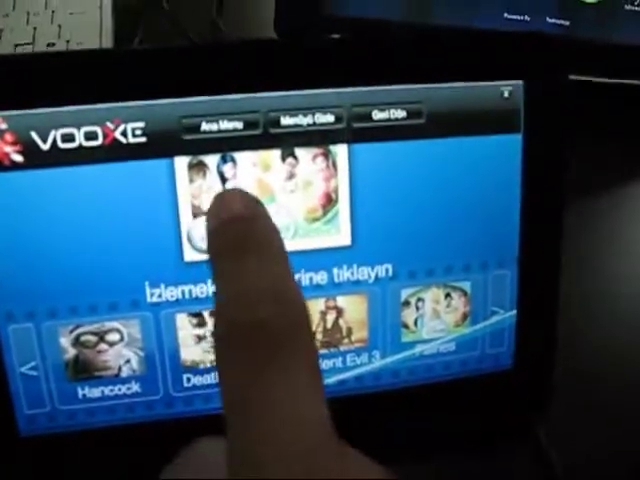
click(222, 200)
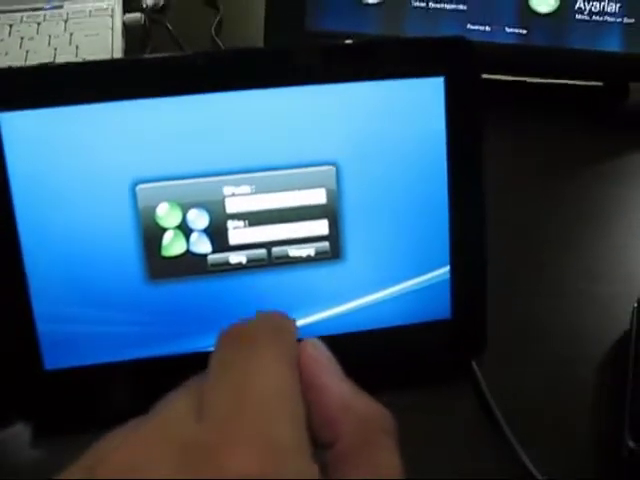
click(236, 258)
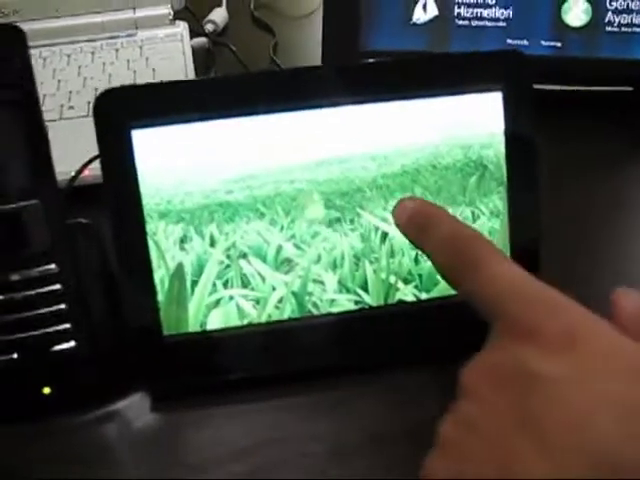
click(403, 211)
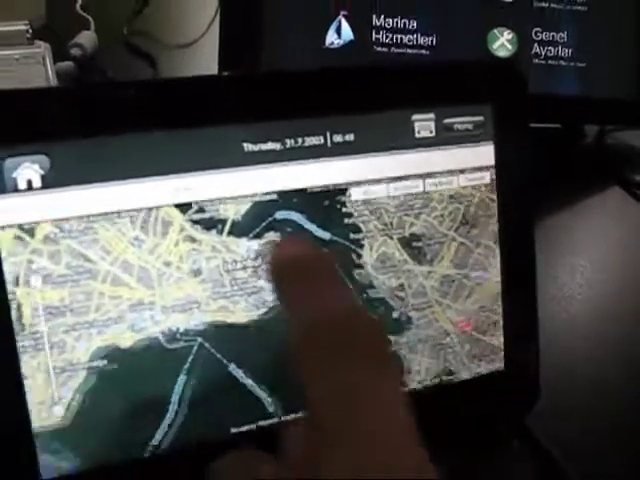
mouse_move(293, 257)
mouse_down()
mouse_move(229, 386)
mouse_move(345, 295)
mouse_up()
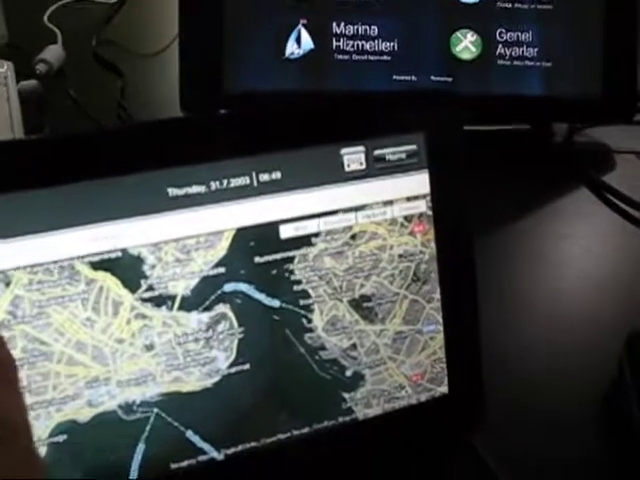
double_click(15, 370)
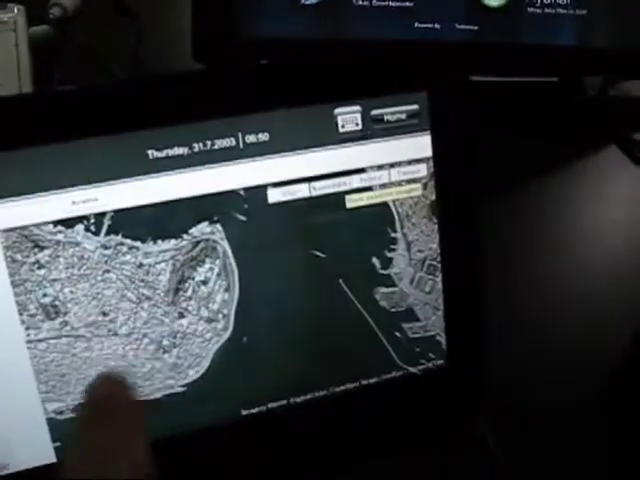
drag(270, 290, 271, 343)
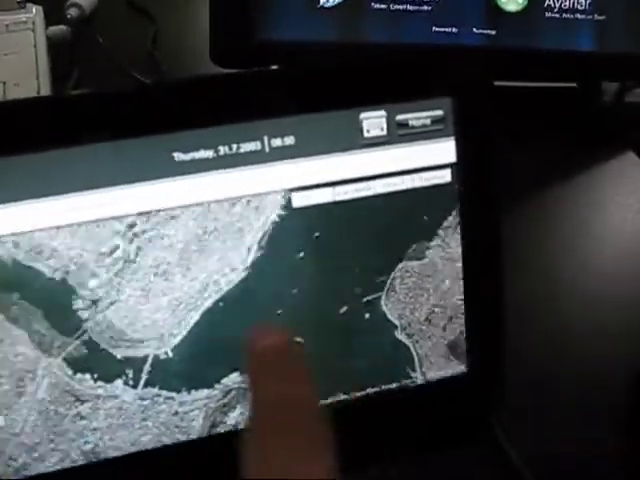
mouse_move(307, 229)
mouse_down()
mouse_move(193, 336)
mouse_move(230, 240)
mouse_move(236, 386)
mouse_up()
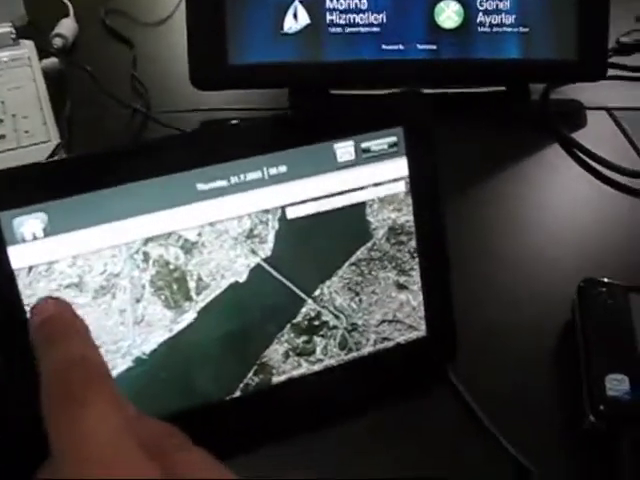
double_click(40, 300)
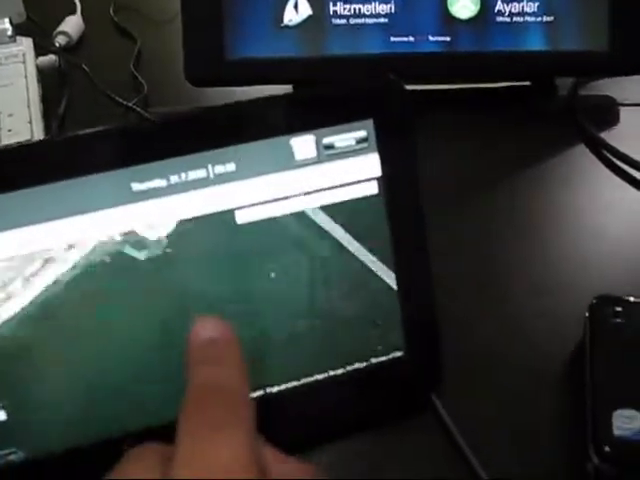
drag(258, 300, 185, 335)
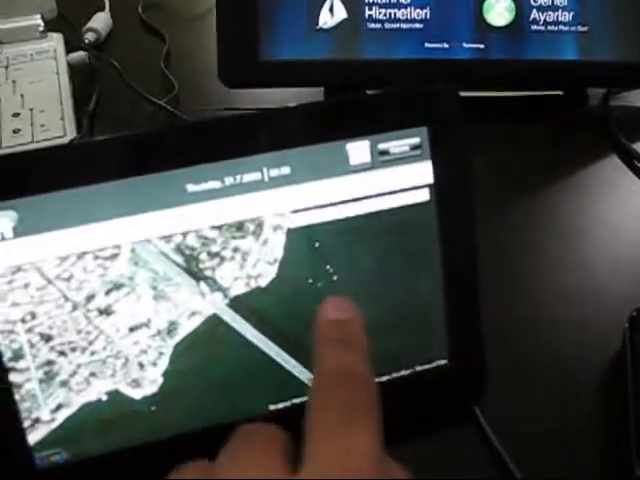
drag(336, 321, 200, 250)
drag(258, 255, 214, 343)
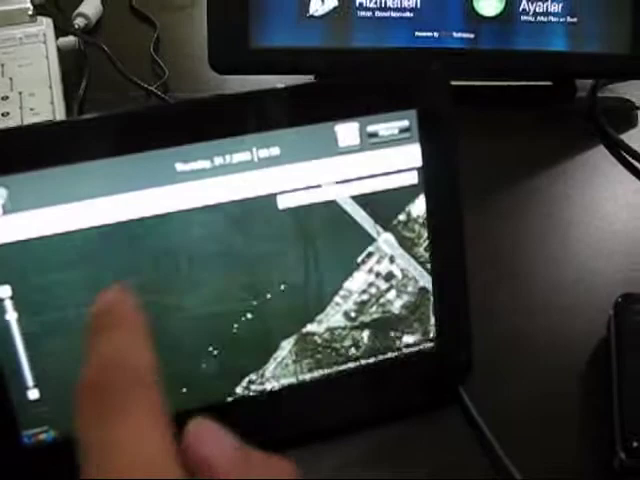
drag(118, 300, 157, 275)
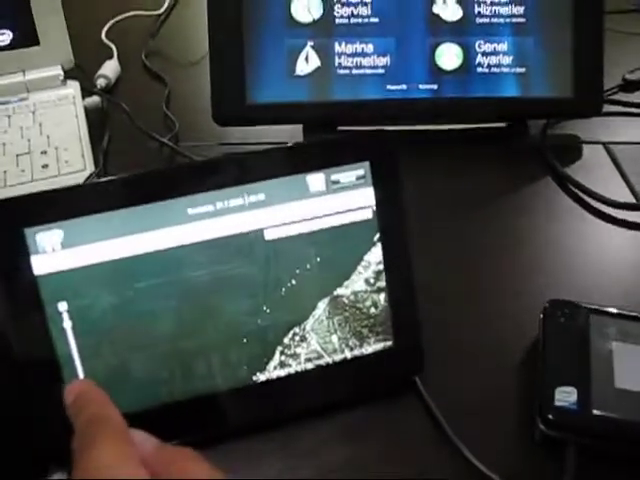
click(80, 388)
click(78, 400)
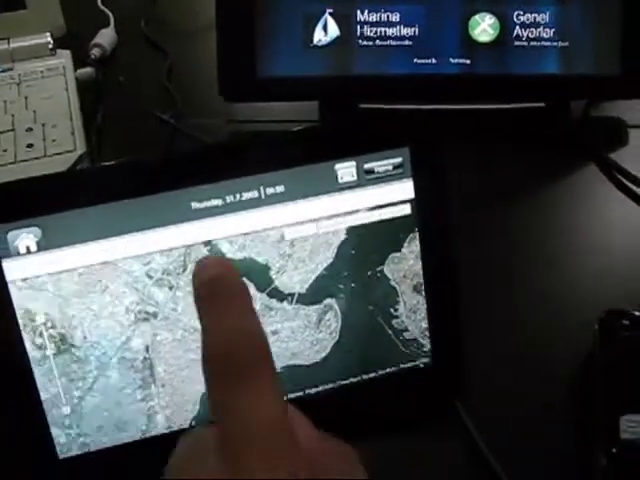
mouse_move(215, 270)
mouse_down()
mouse_move(205, 302)
mouse_move(286, 307)
mouse_up()
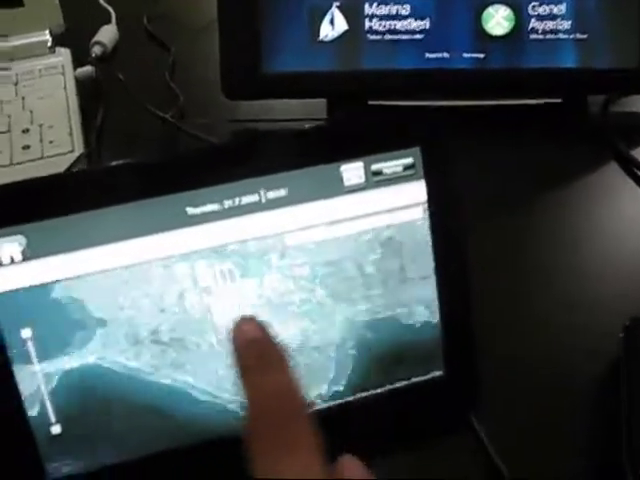
drag(250, 331, 307, 321)
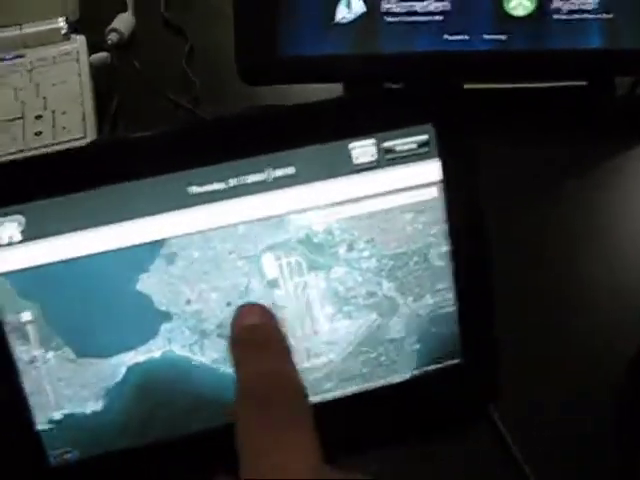
drag(30, 360, 30, 320)
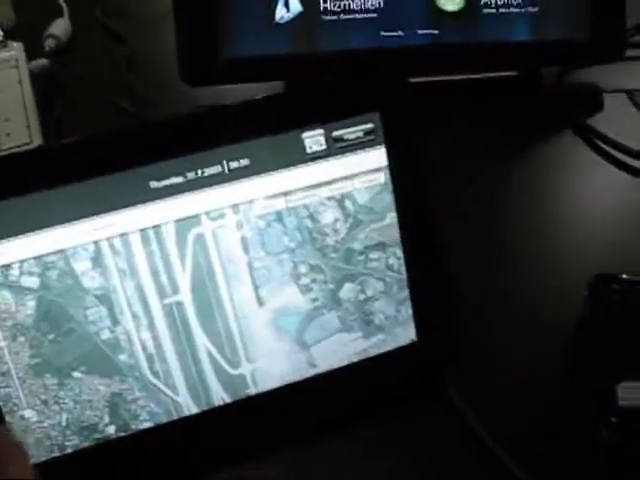
click(90, 410)
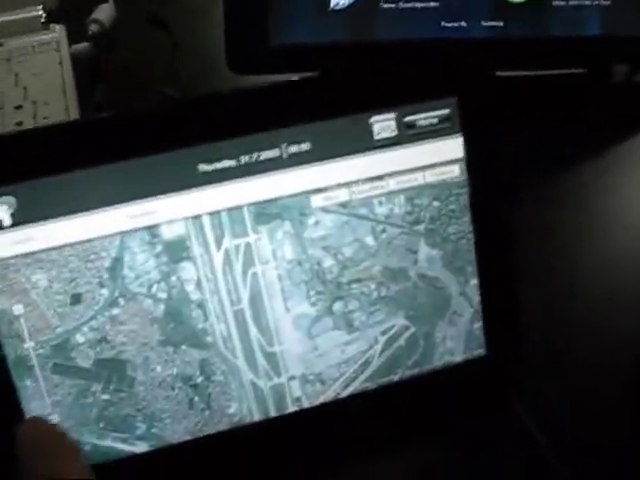
click(40, 425)
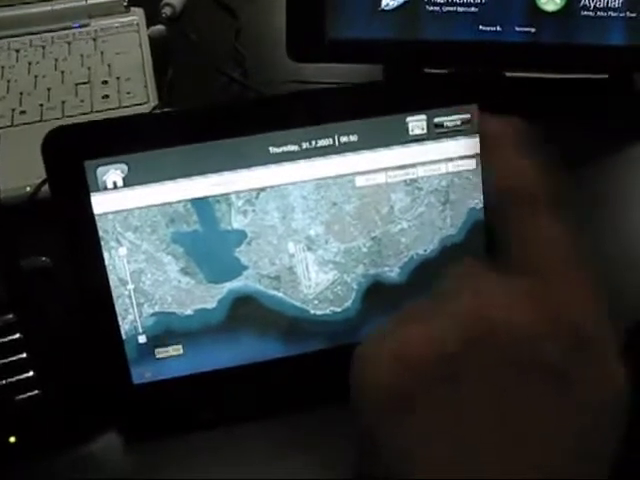
click(452, 124)
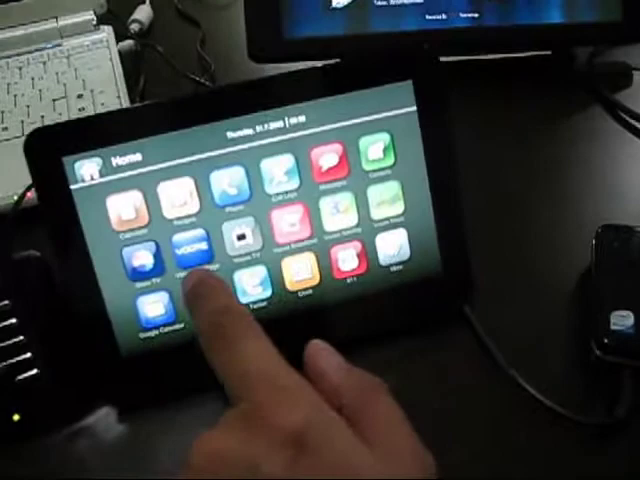
click(290, 224)
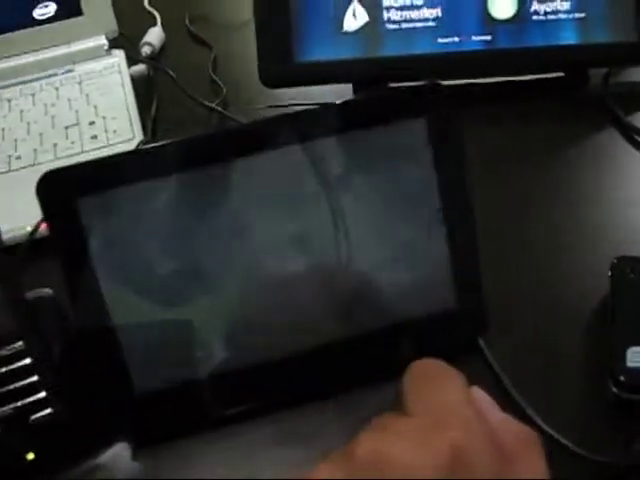